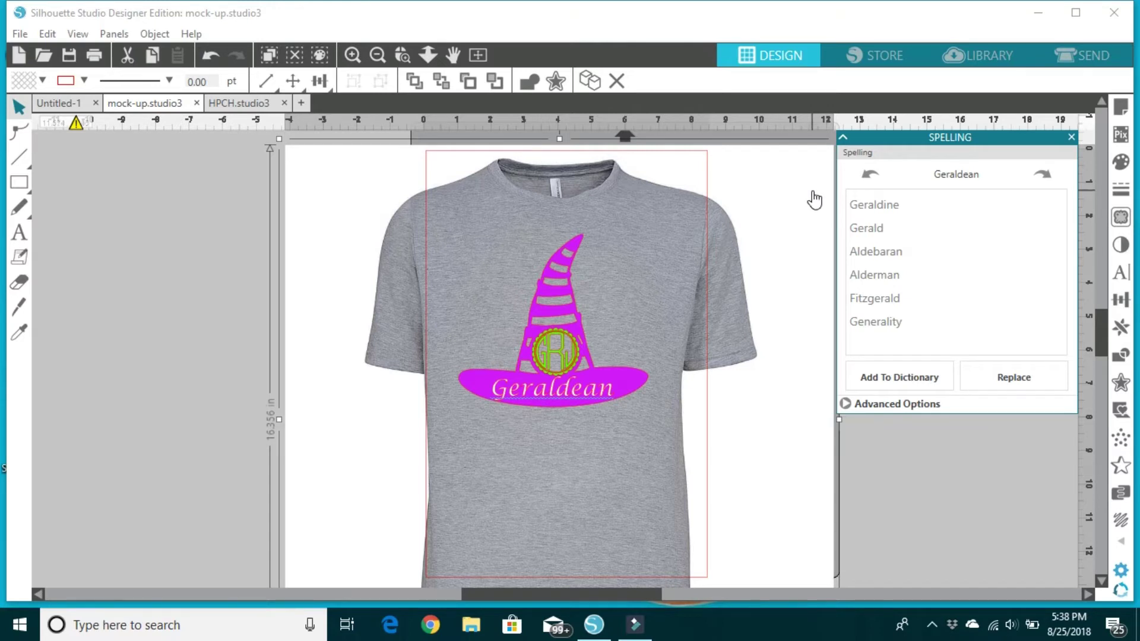
Step: Undo the last change to the T-shirt image's position
key("ctrl+z")
key("ctrl+z")
key("ctrl+z")
key("ctrl+z")
key("ctrl+z")
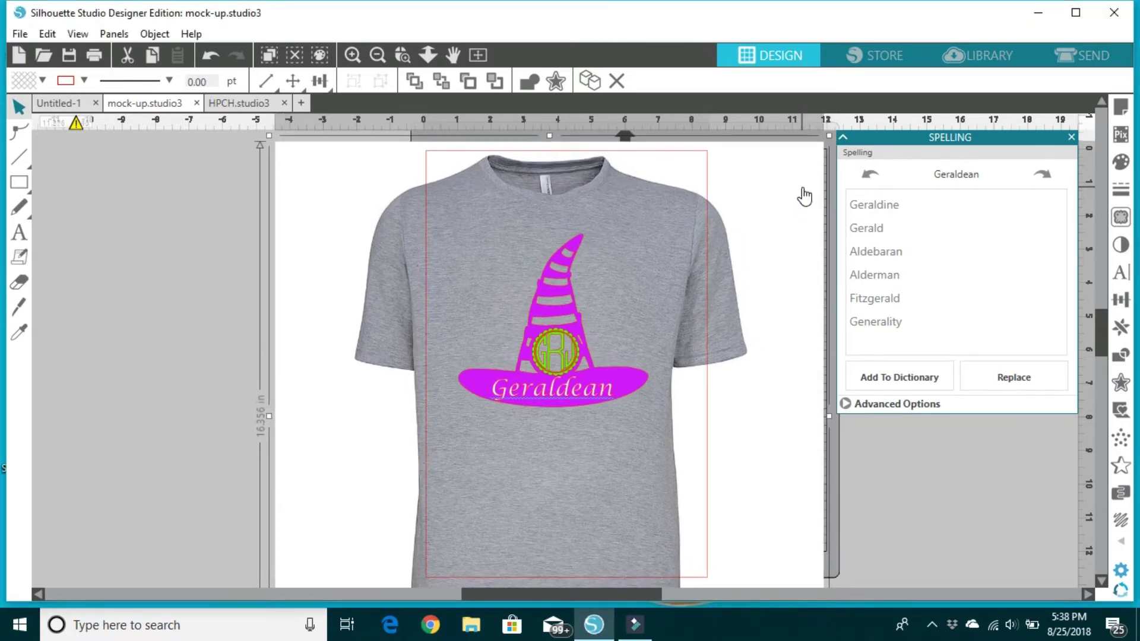
Step: Nudge the T-shirt right under the hat, zoom out twice, and close spelling suggestions
left_click_drag(805, 194, 819, 195)
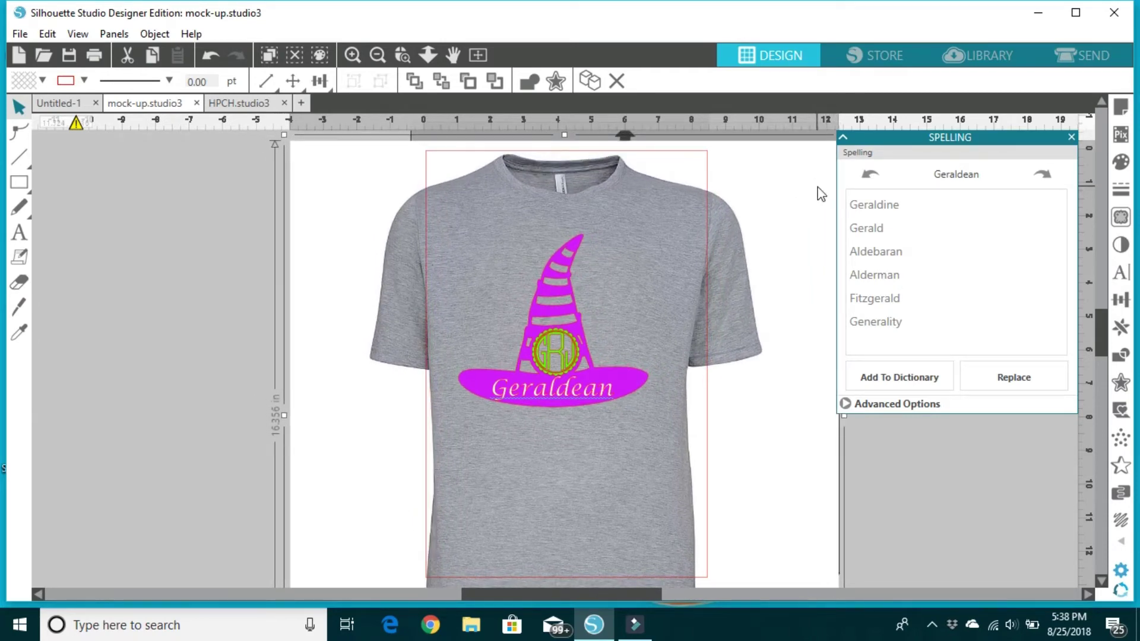
scroll(618, 254, "up", 3)
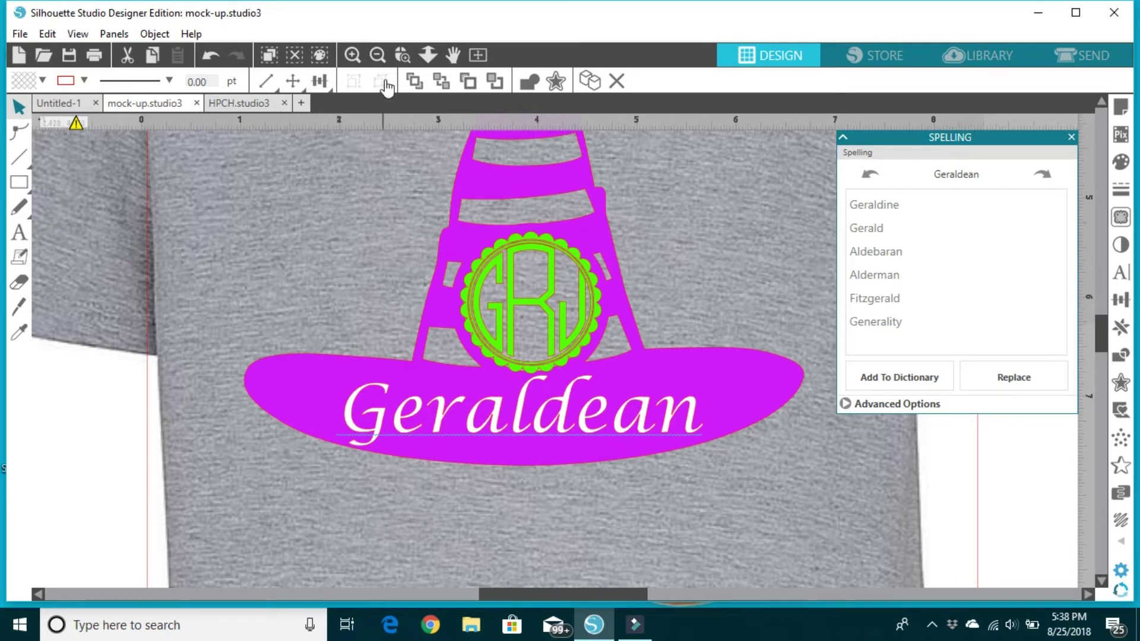
left_click(378, 56)
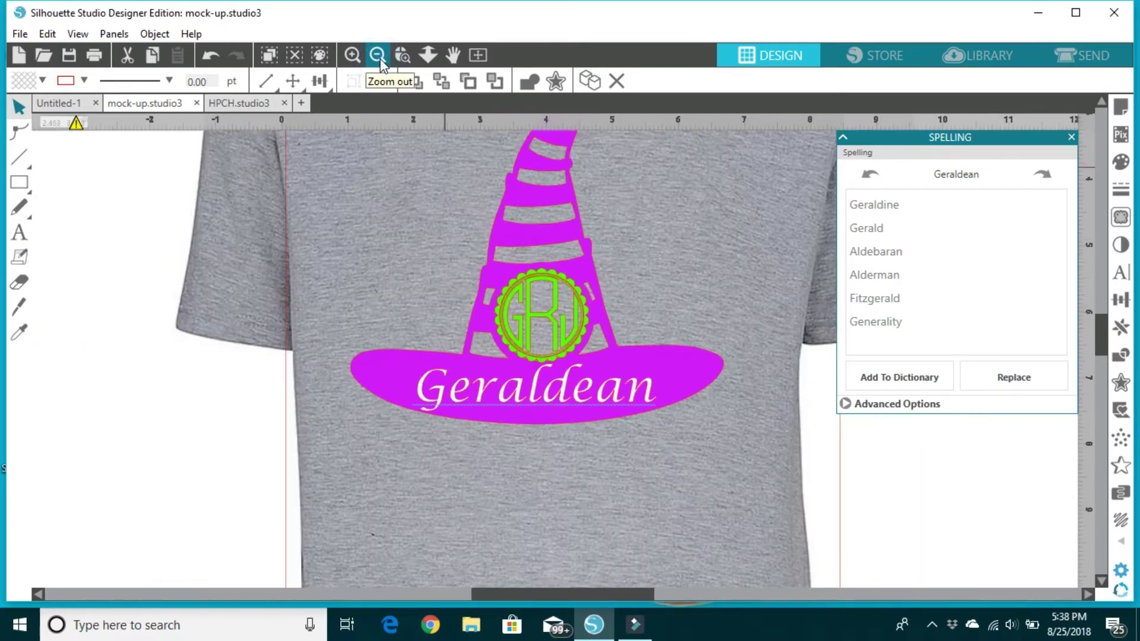
left_click(380, 60)
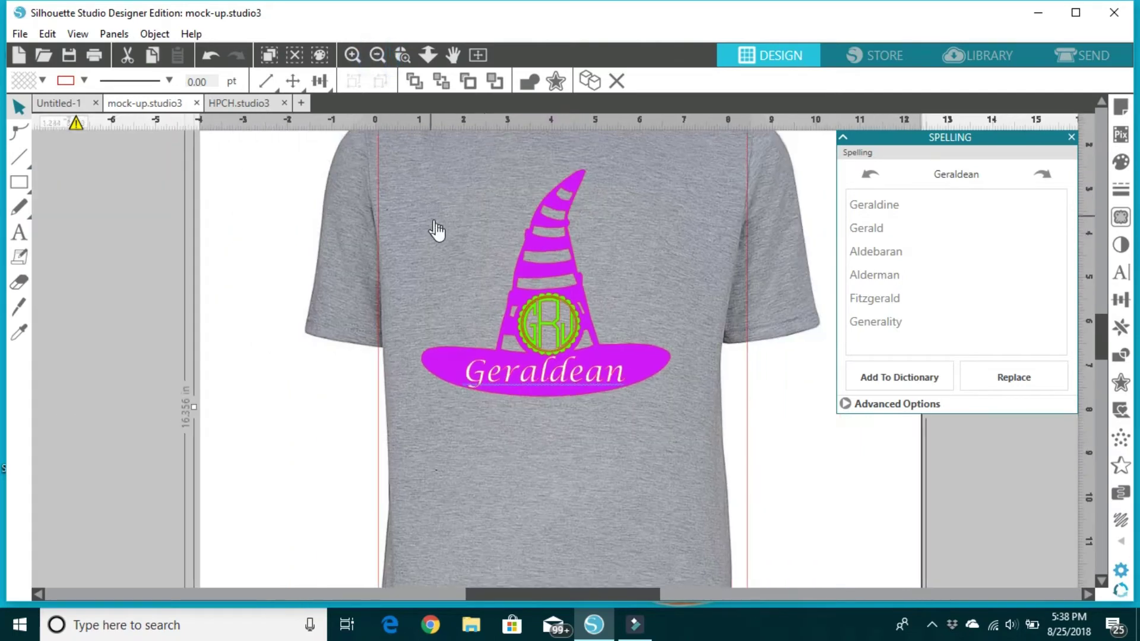
scroll(766, 513, "up", 1)
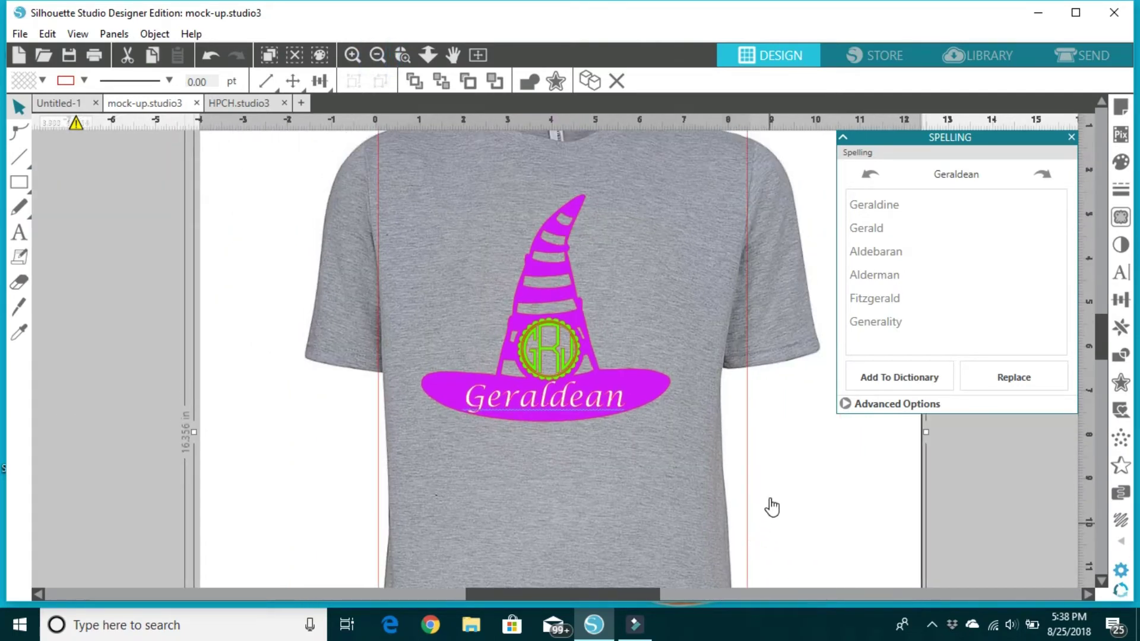
scroll(771, 505, "up", 1)
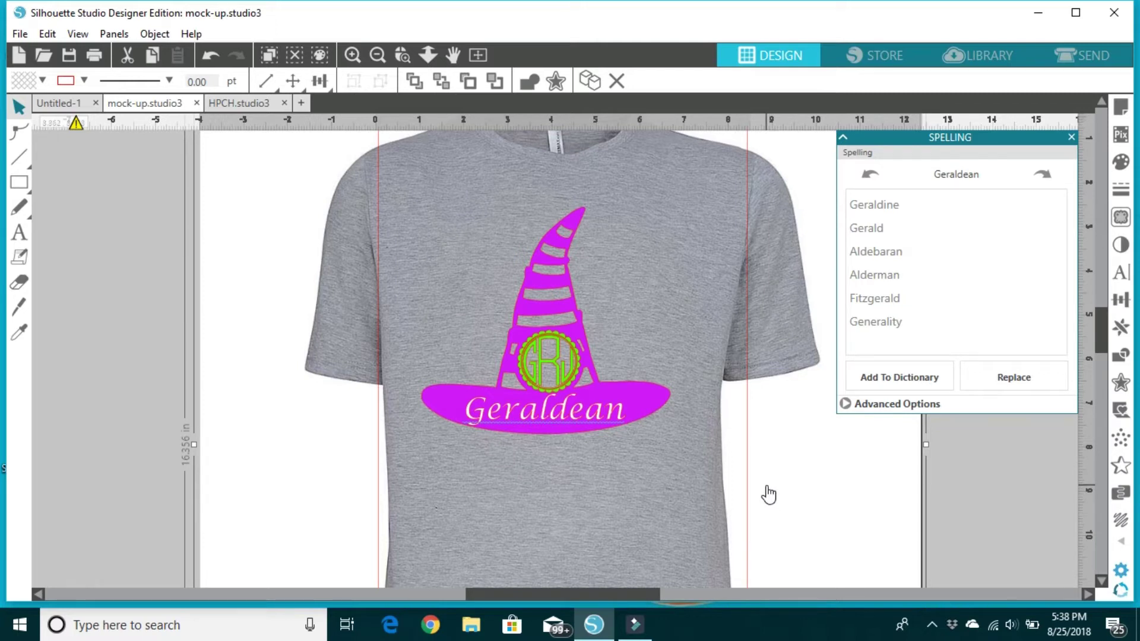
left_click(1071, 137)
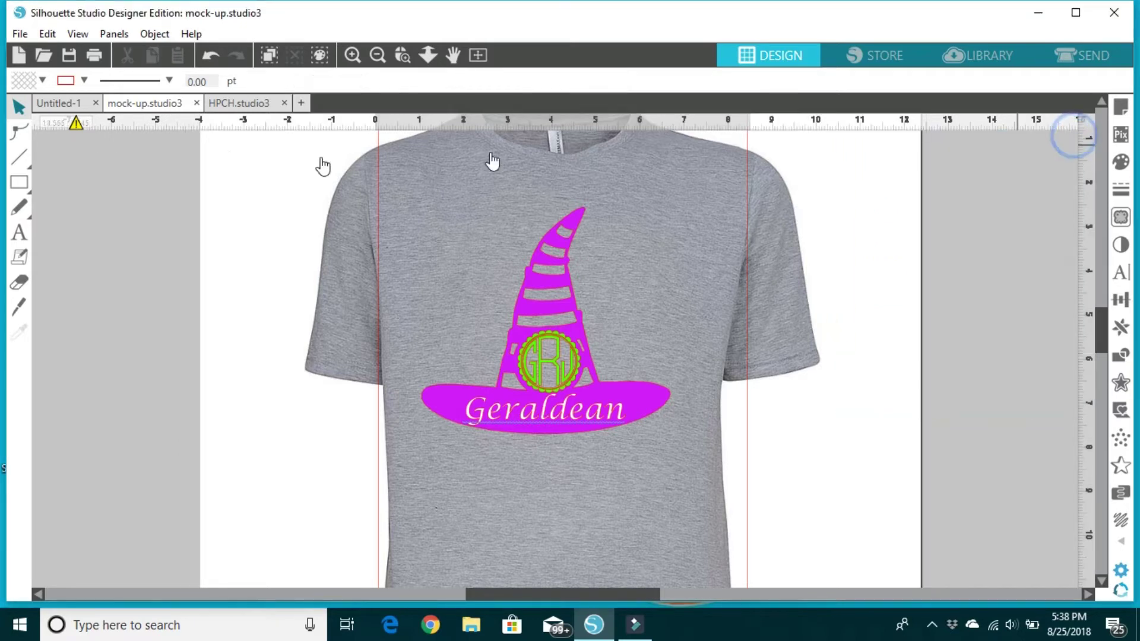
Step: Open the Line Color palette from Panels and pick the transparent swatch
left_click(113, 35)
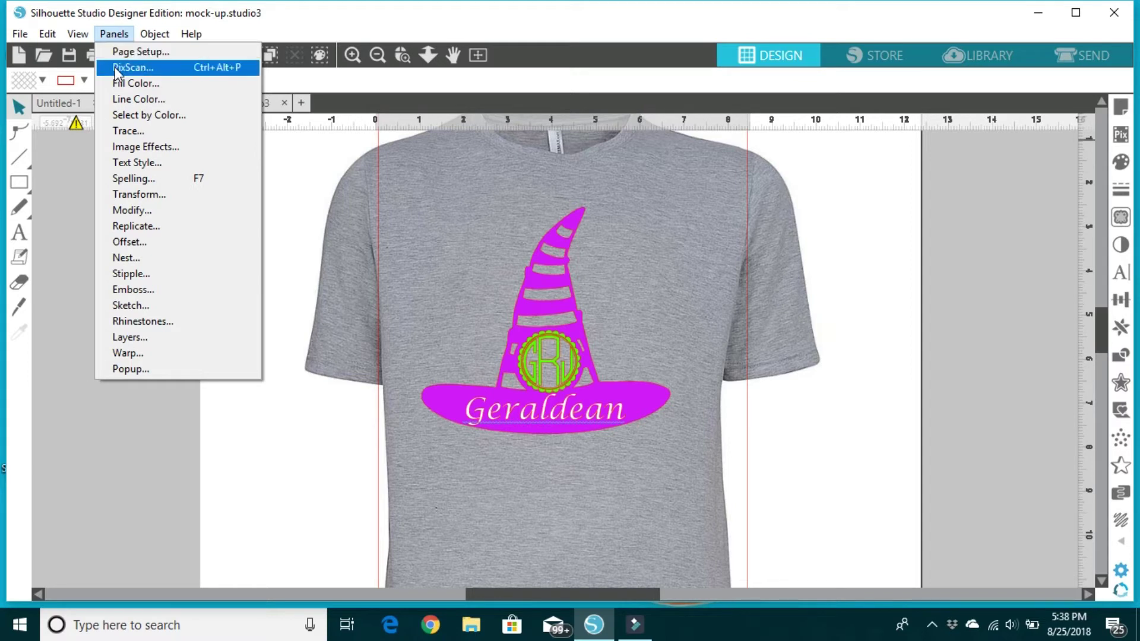
left_click(124, 99)
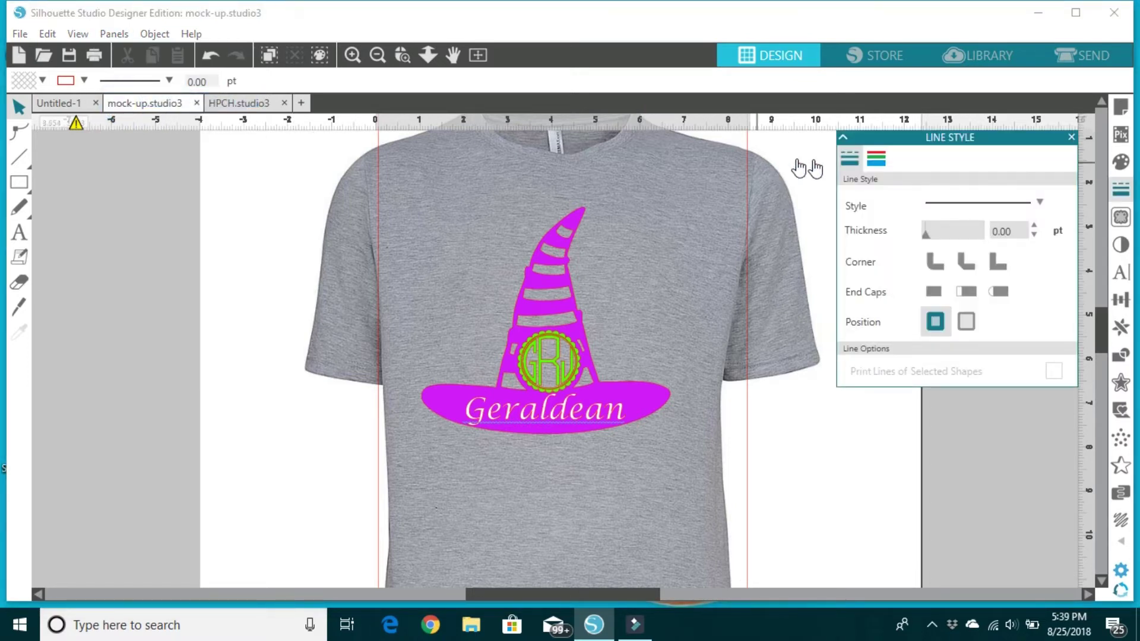
left_click(875, 161)
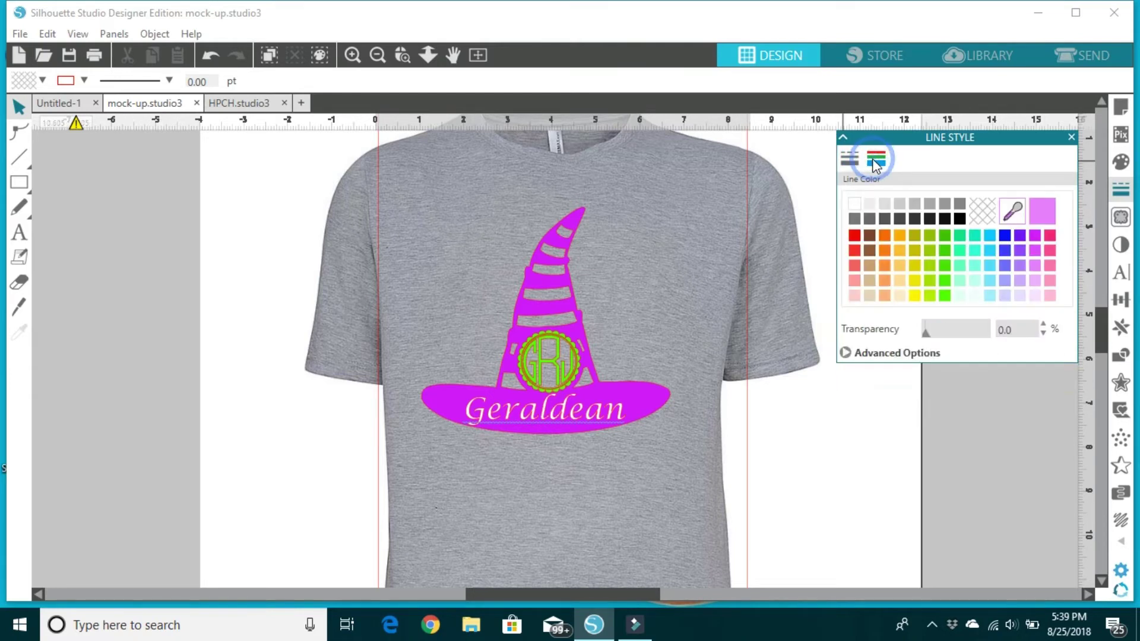
left_click(983, 213)
left_click(985, 216)
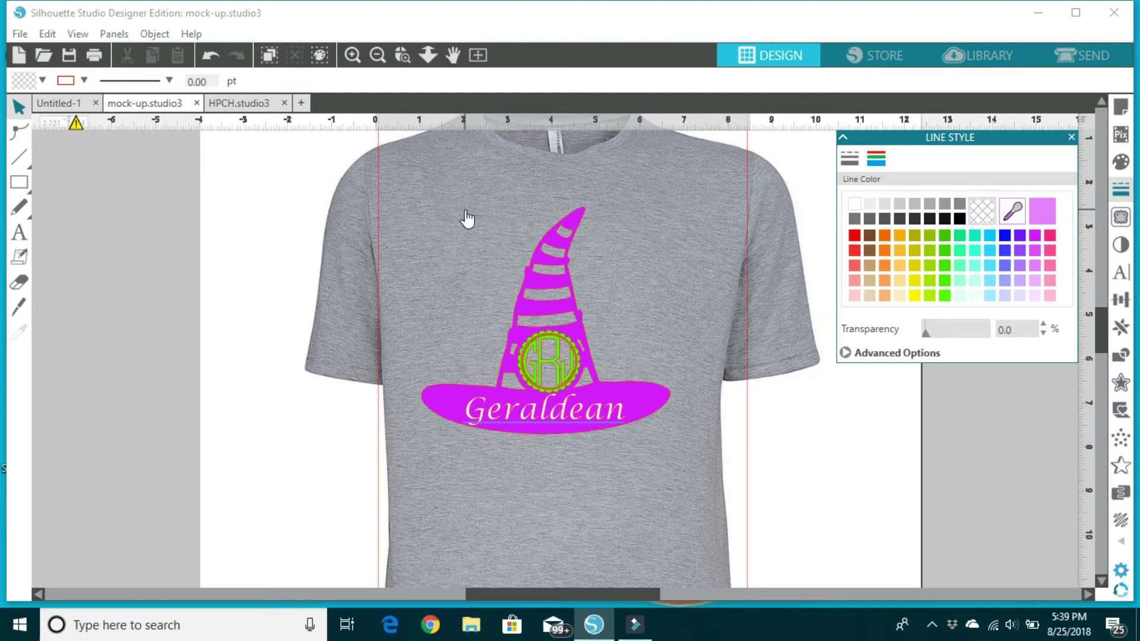
Step: Move the T-shirt off the page and make the hat design's cut lines transparent
left_click_drag(578, 200, 104, 218)
left_click(429, 219)
left_click_drag(435, 188, 680, 460)
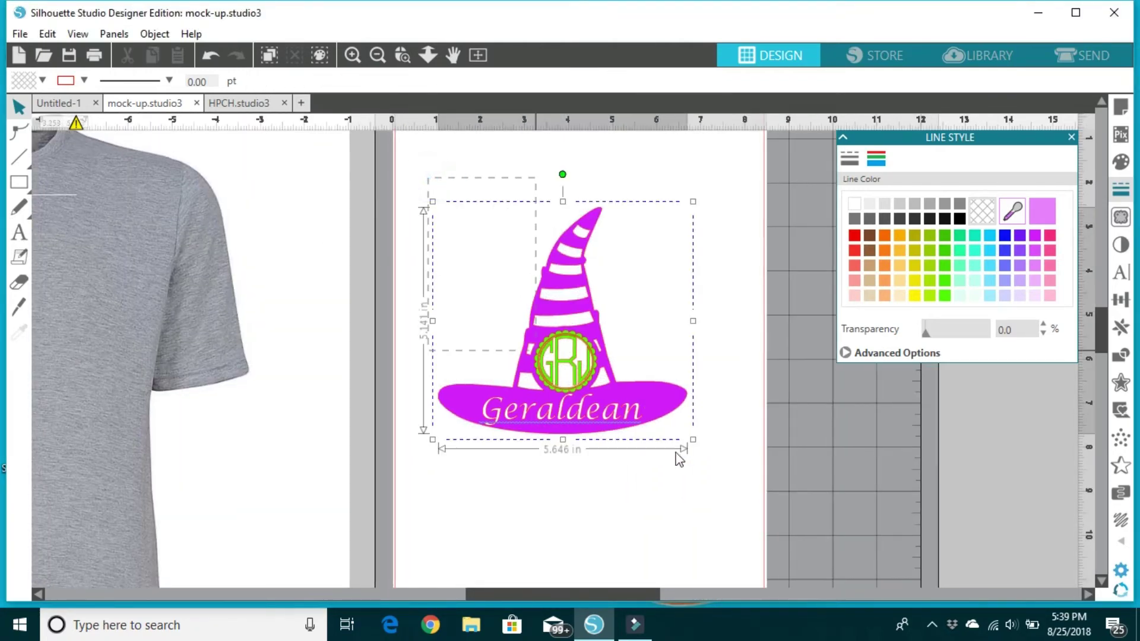
left_click(980, 220)
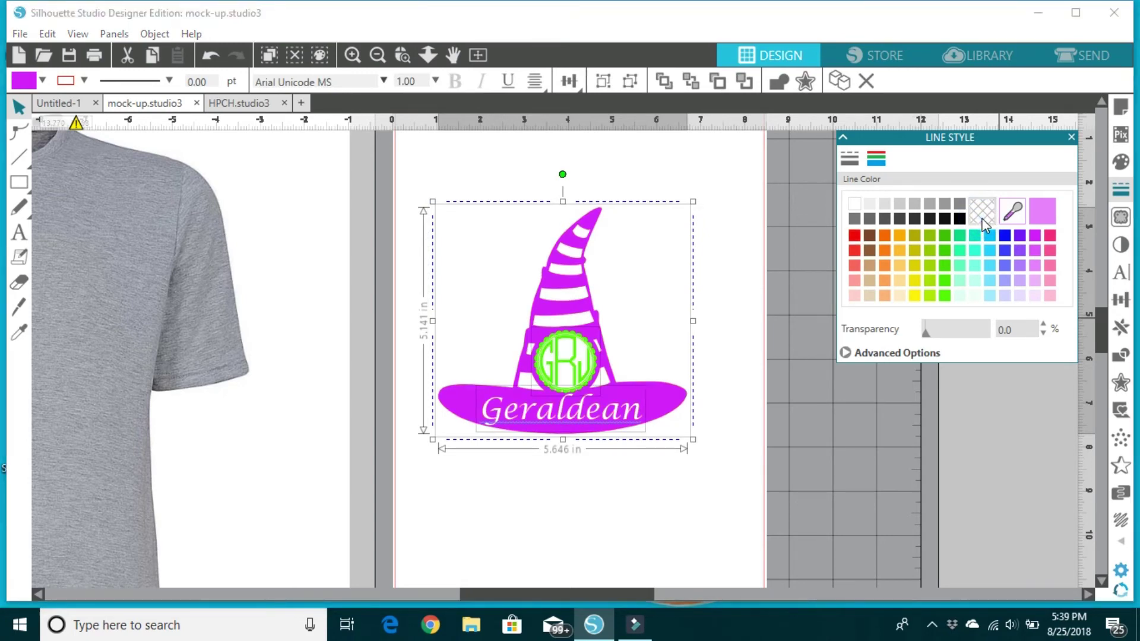
mouse_move(140, 287)
left_mouse_down()
mouse_move(339, 261)
mouse_move(738, 269)
mouse_move(712, 285)
mouse_move(715, 275)
mouse_move(387, 275)
mouse_move(263, 290)
left_mouse_up()
left_click(362, 314)
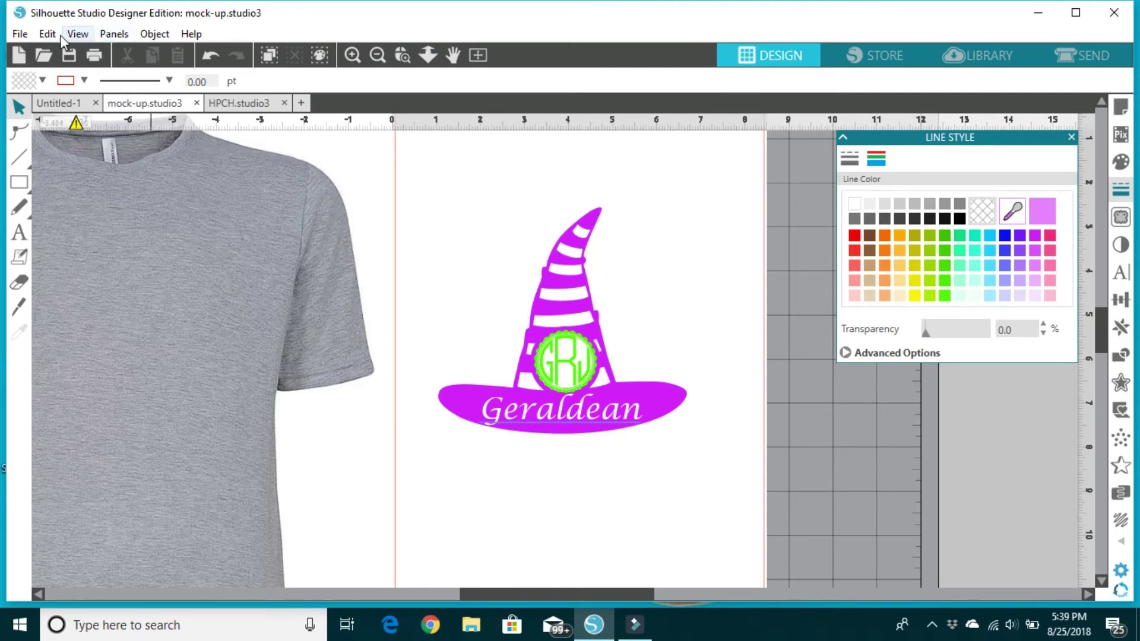
Step: Uncheck Automatic Spellchecking in the Spelling panel's Advanced Options and re-centre the T-shirt
left_click(115, 35)
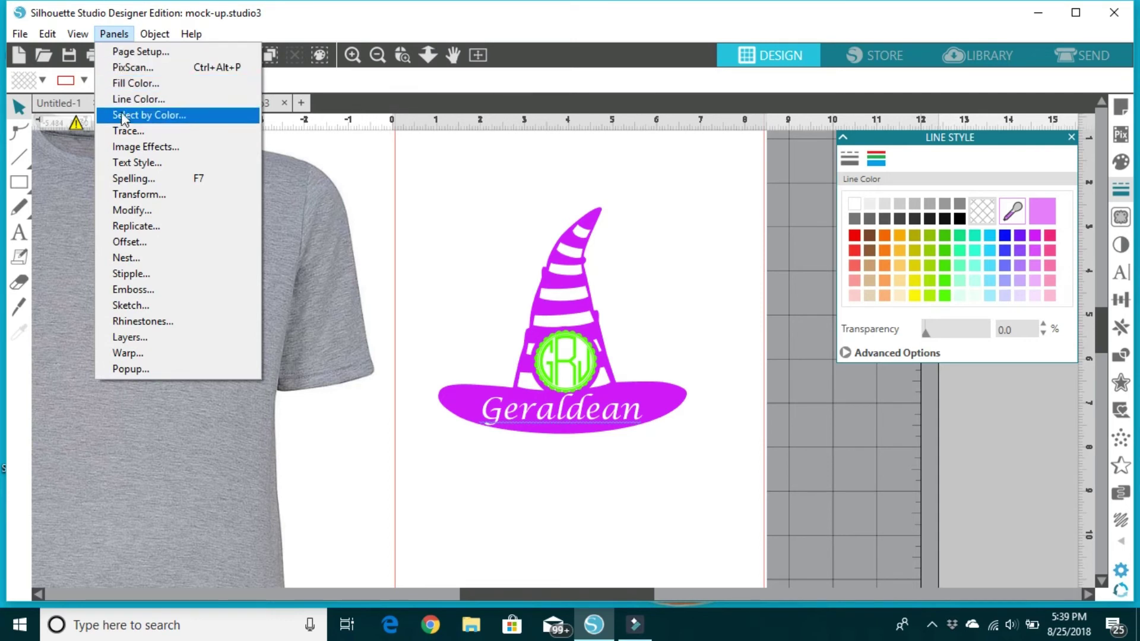
left_click(146, 180)
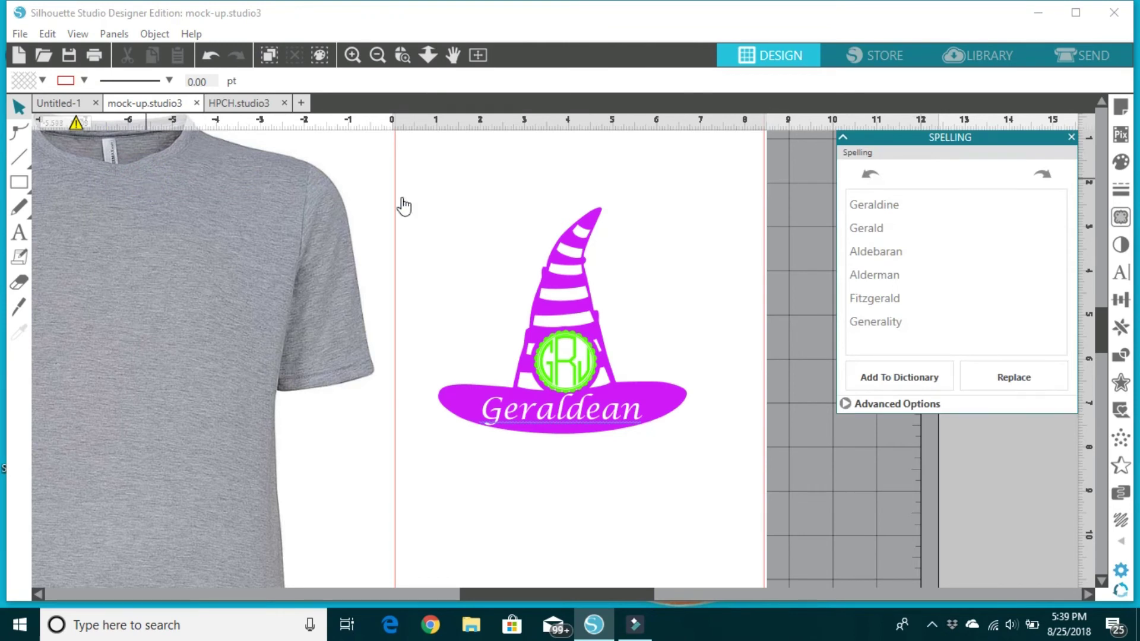
left_click(886, 405)
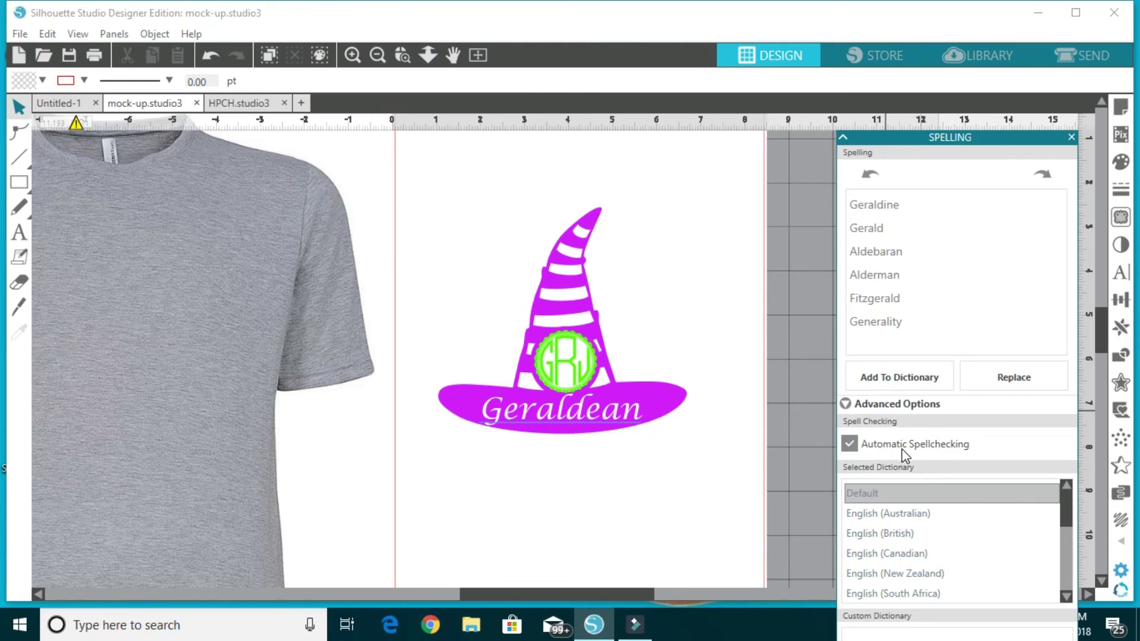
left_click(849, 445)
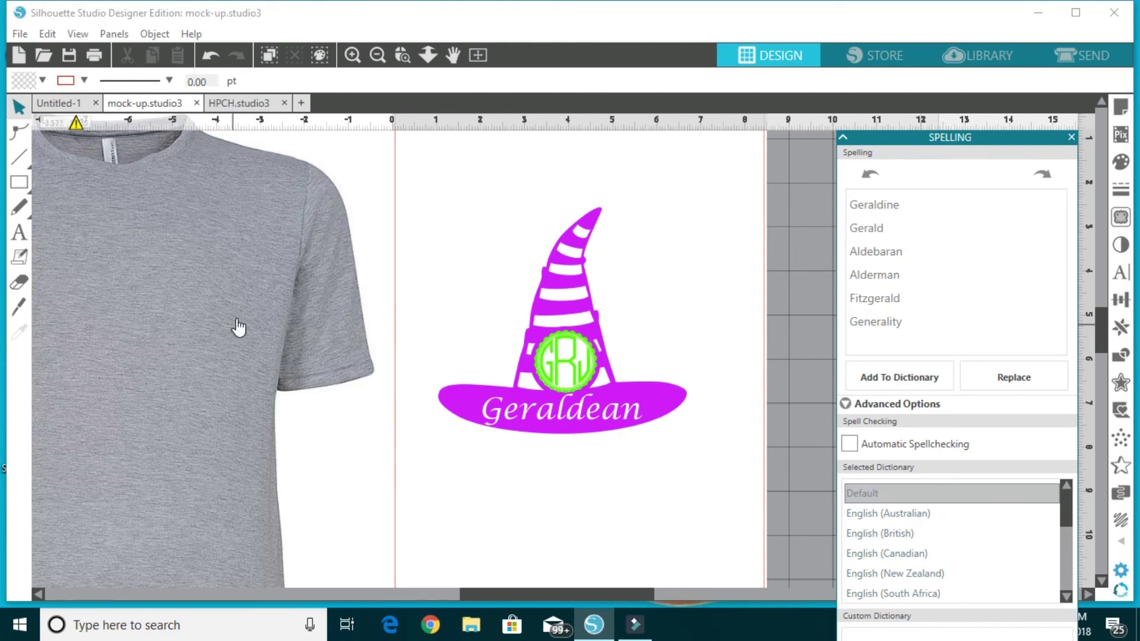
left_click_drag(238, 327, 693, 327)
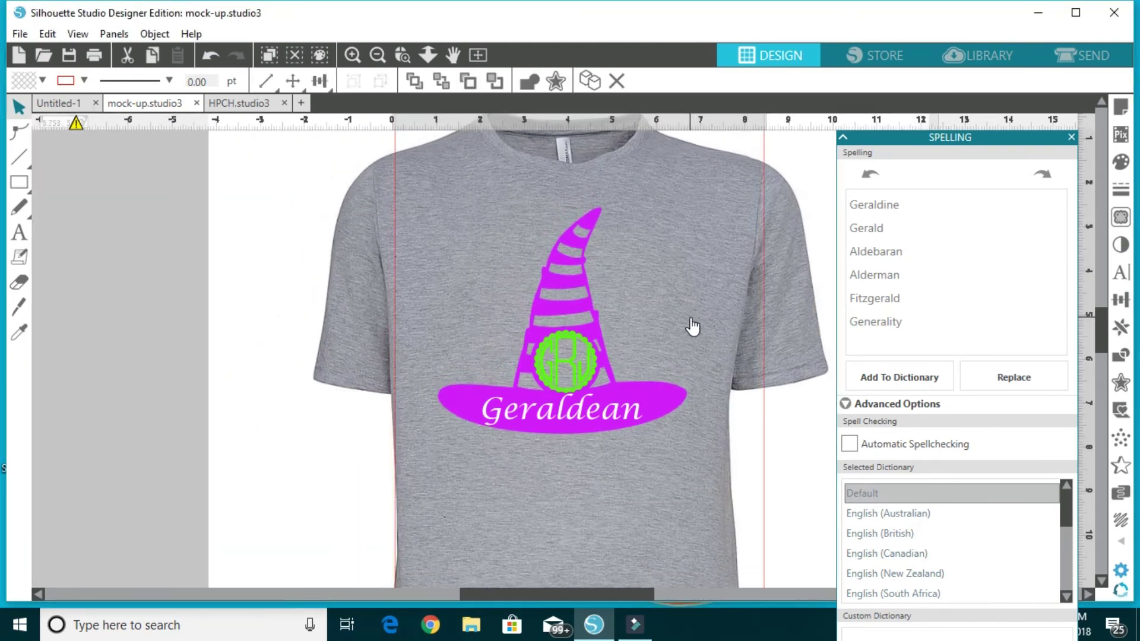
Step: Deselect the T-shirt, switch to HPCH.studio3, and close spelling suggestions
left_click(108, 198)
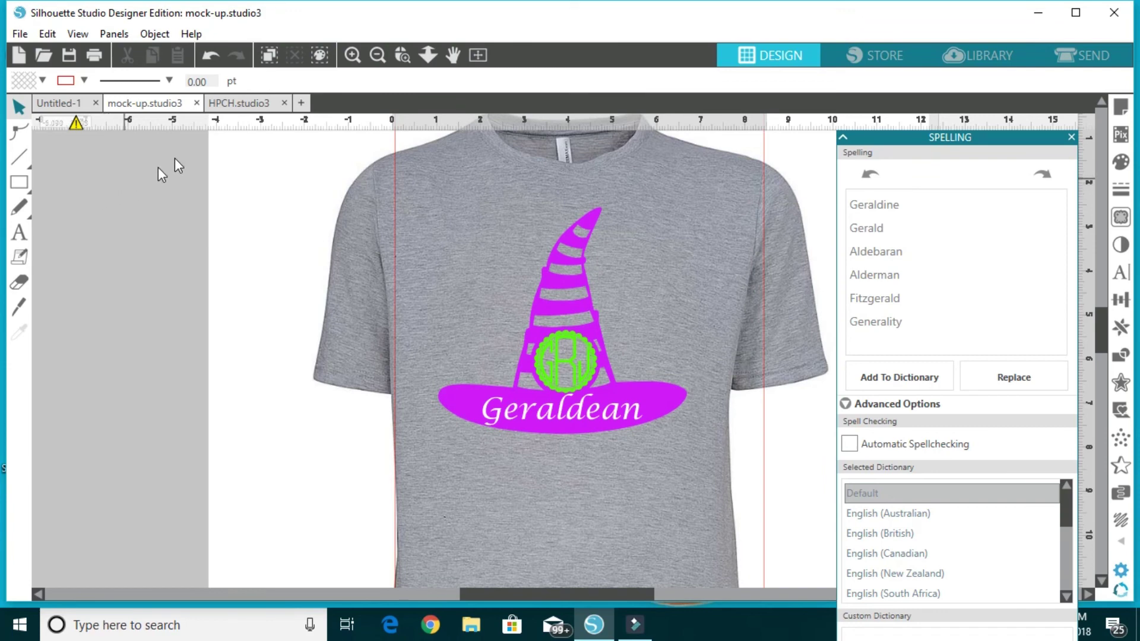
left_click(236, 110)
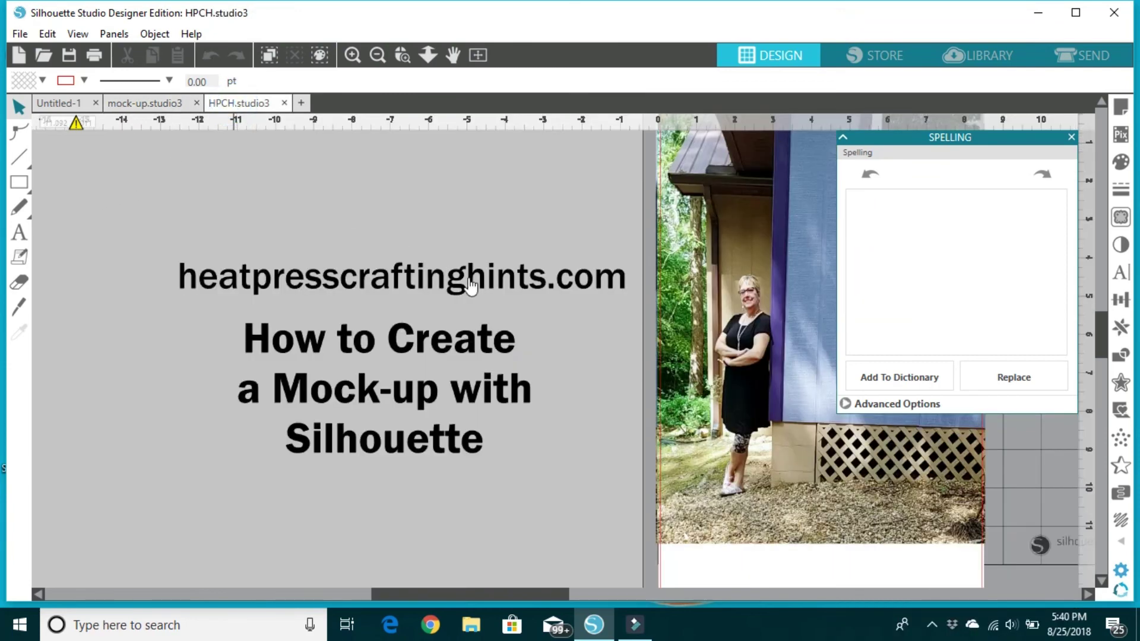
left_click(1071, 138)
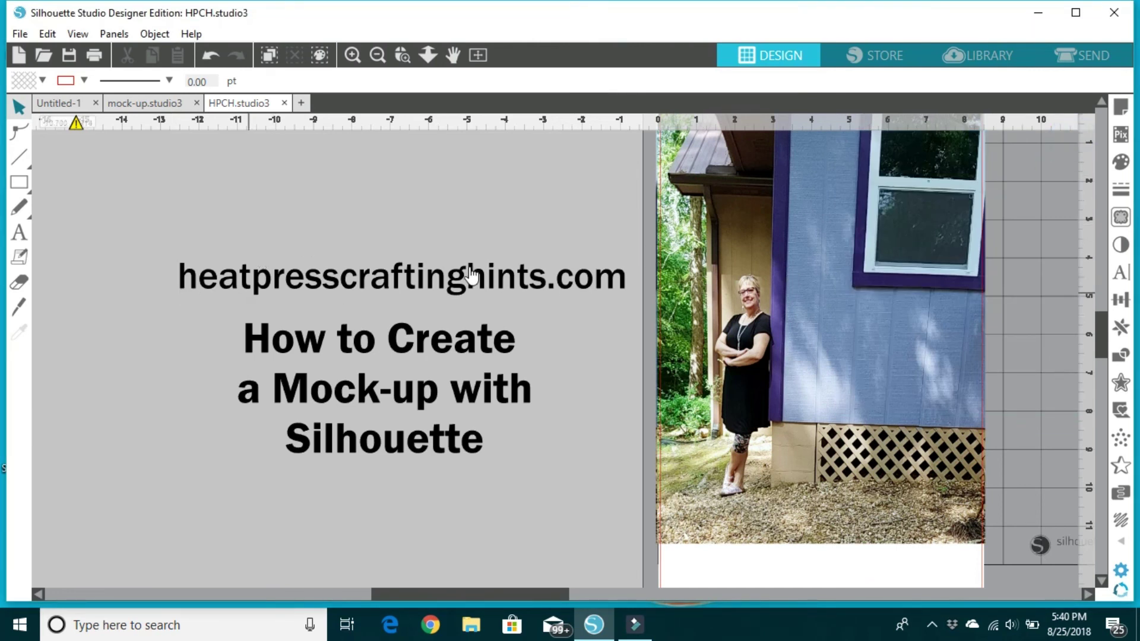